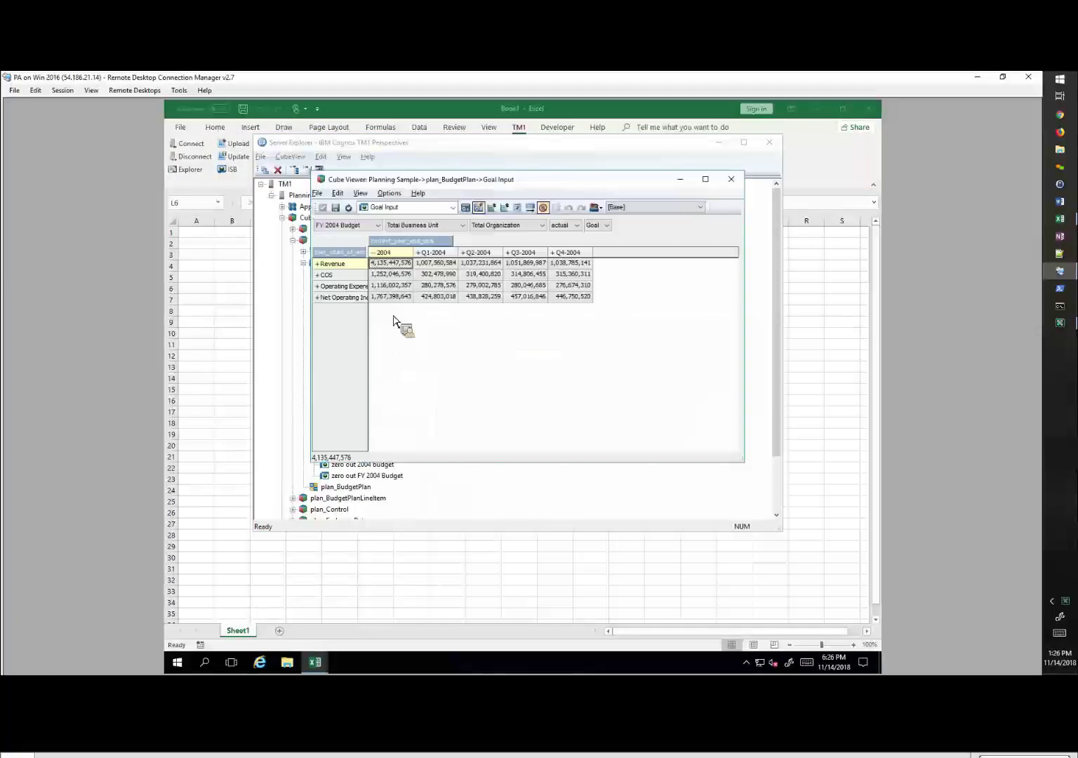
Step: Slice the Goal Input view of plan_BudgetPlan to an Active Form and expand the Revenue and Operating Expense rows
drag(350, 291, 522, 211)
click(524, 208)
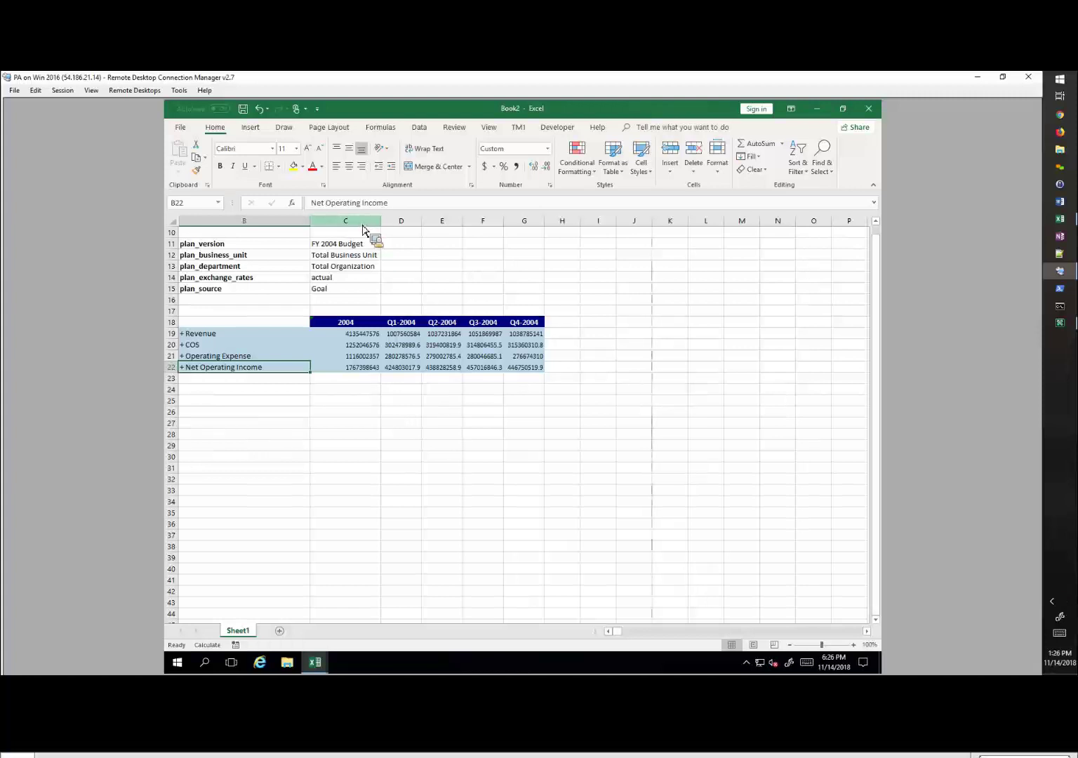
double_click(193, 338)
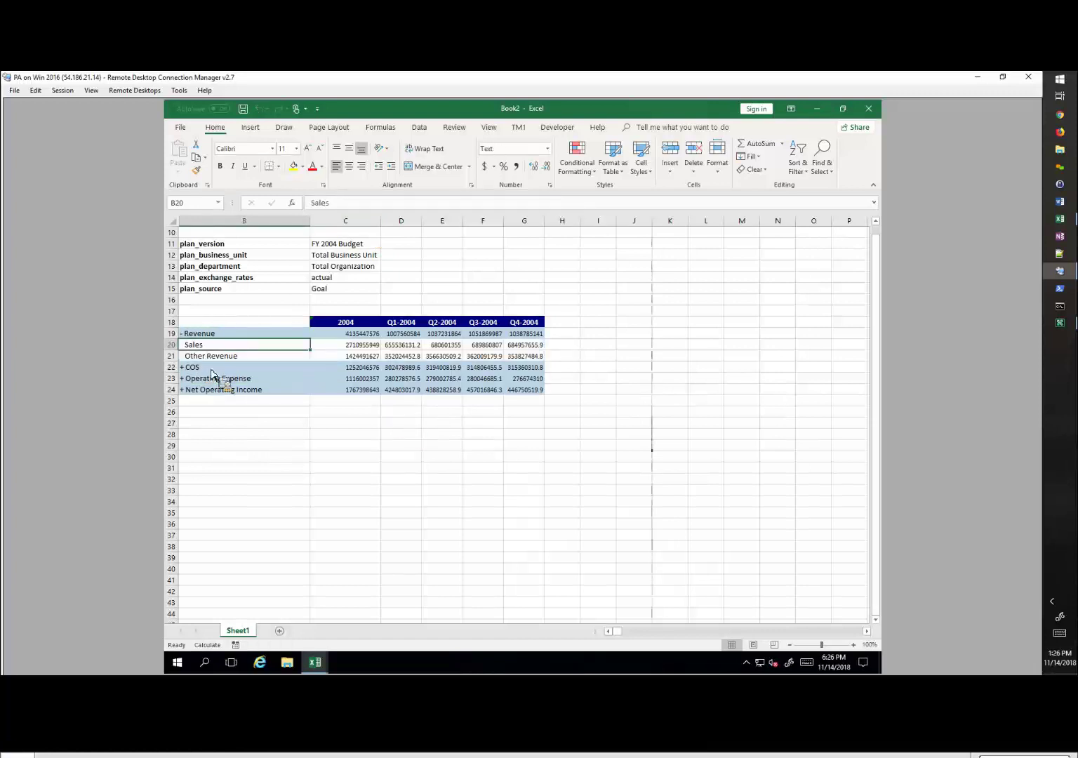
double_click(208, 382)
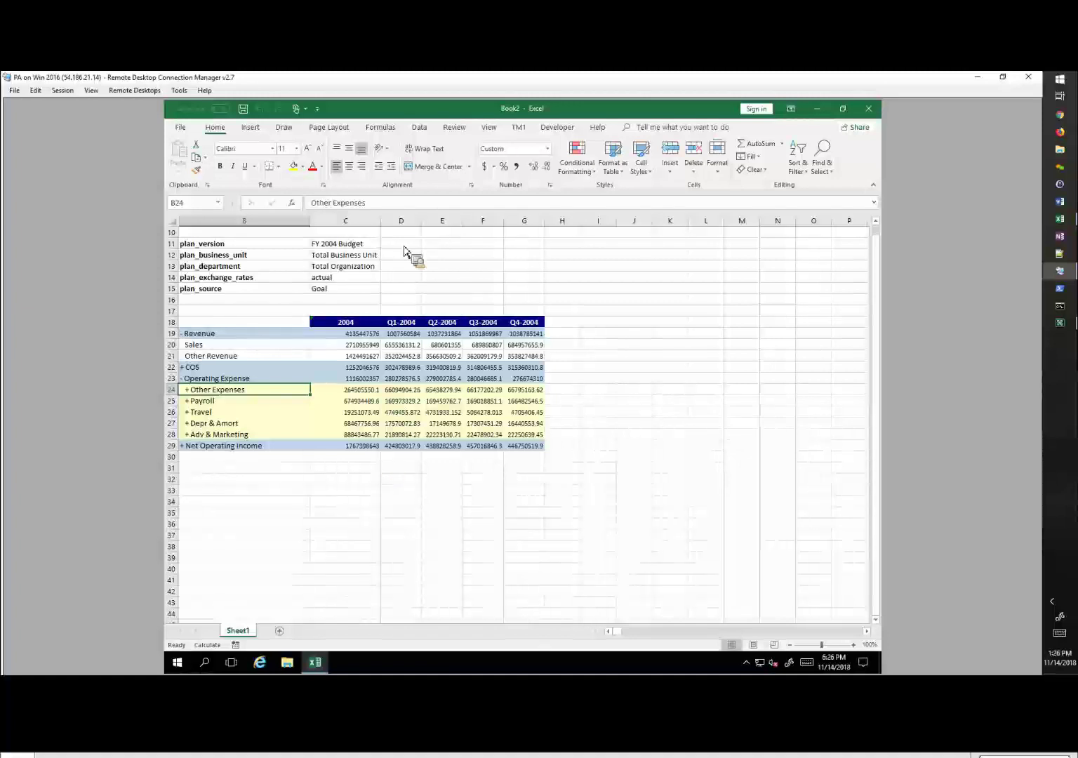
Step: Apply the comma number style to columns C through G of the Active Form
mouse_move(379, 232)
mouse_down()
mouse_move(351, 617)
mouse_move(533, 617)
mouse_up()
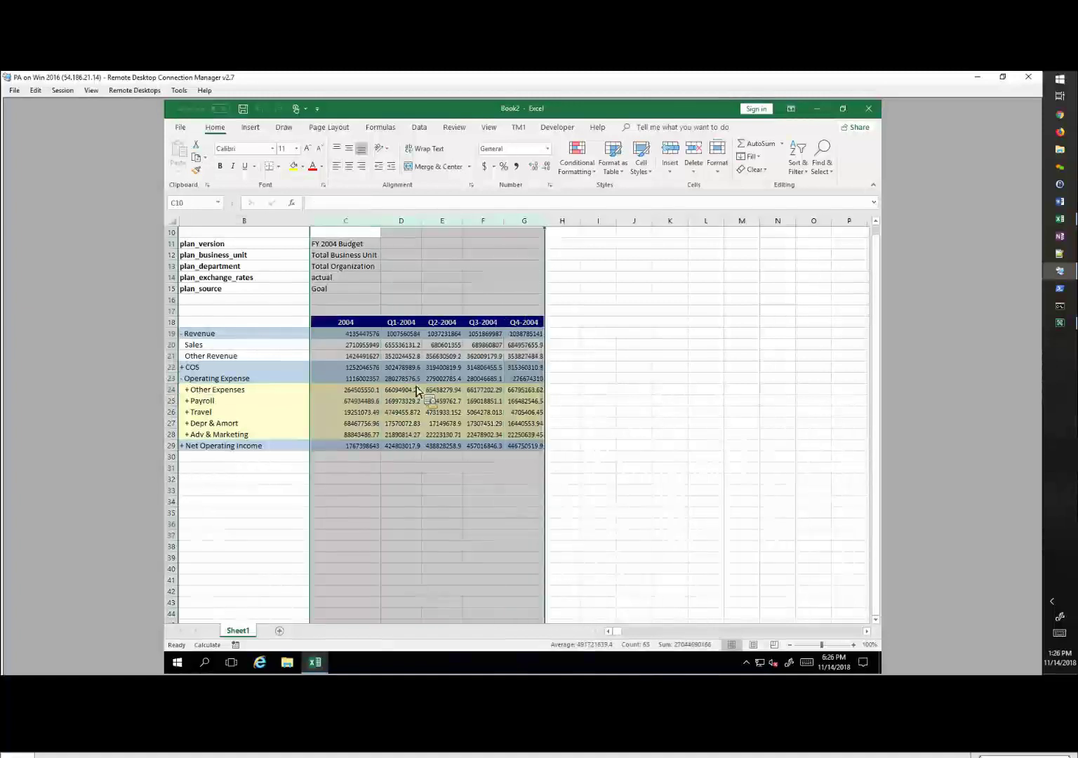
click(517, 167)
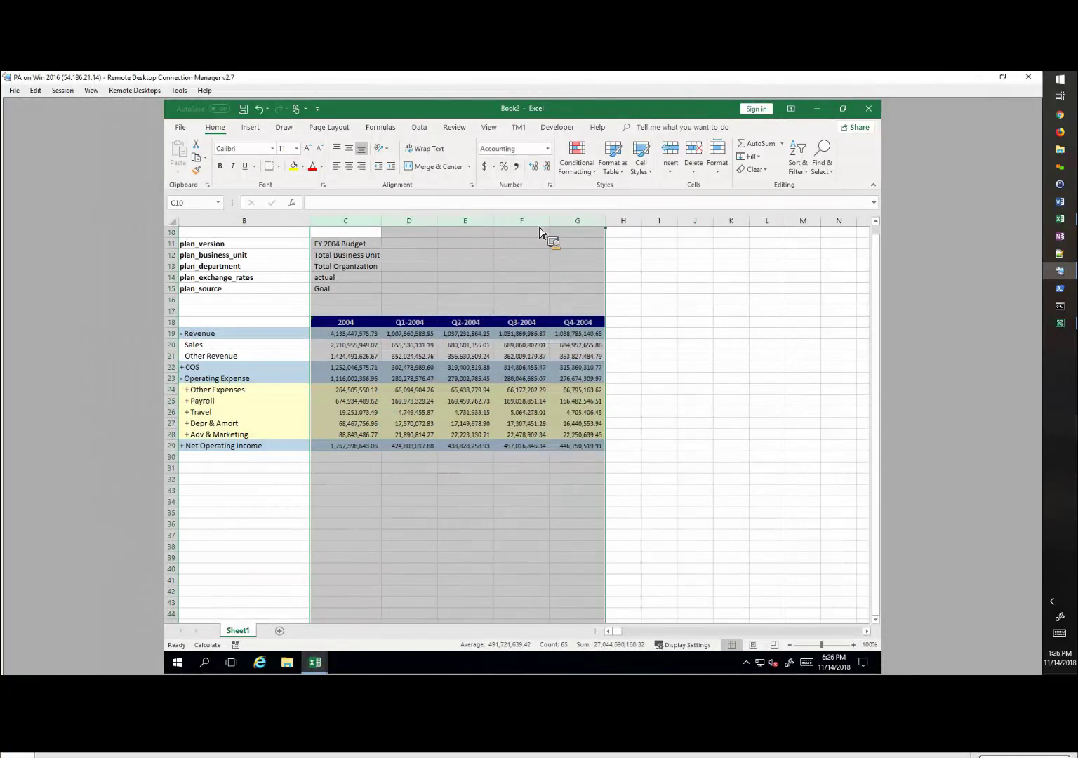
click(499, 380)
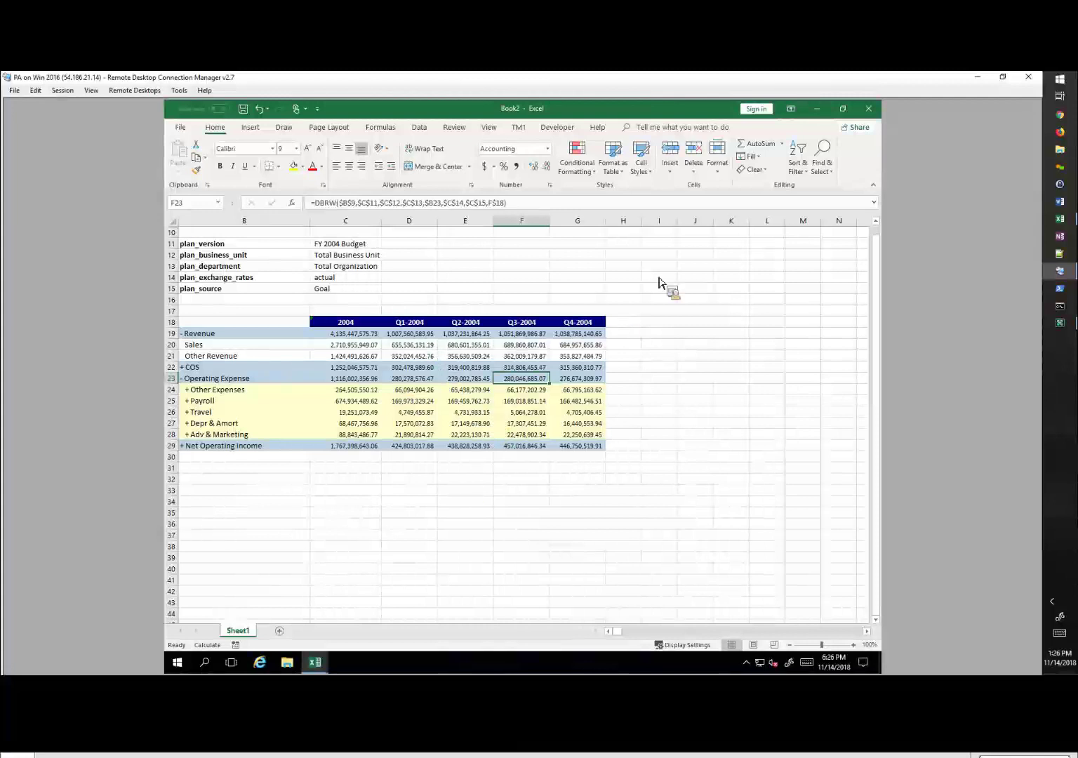
Step: Show the Active Form's format area above the report
click(563, 129)
click(519, 128)
click(524, 169)
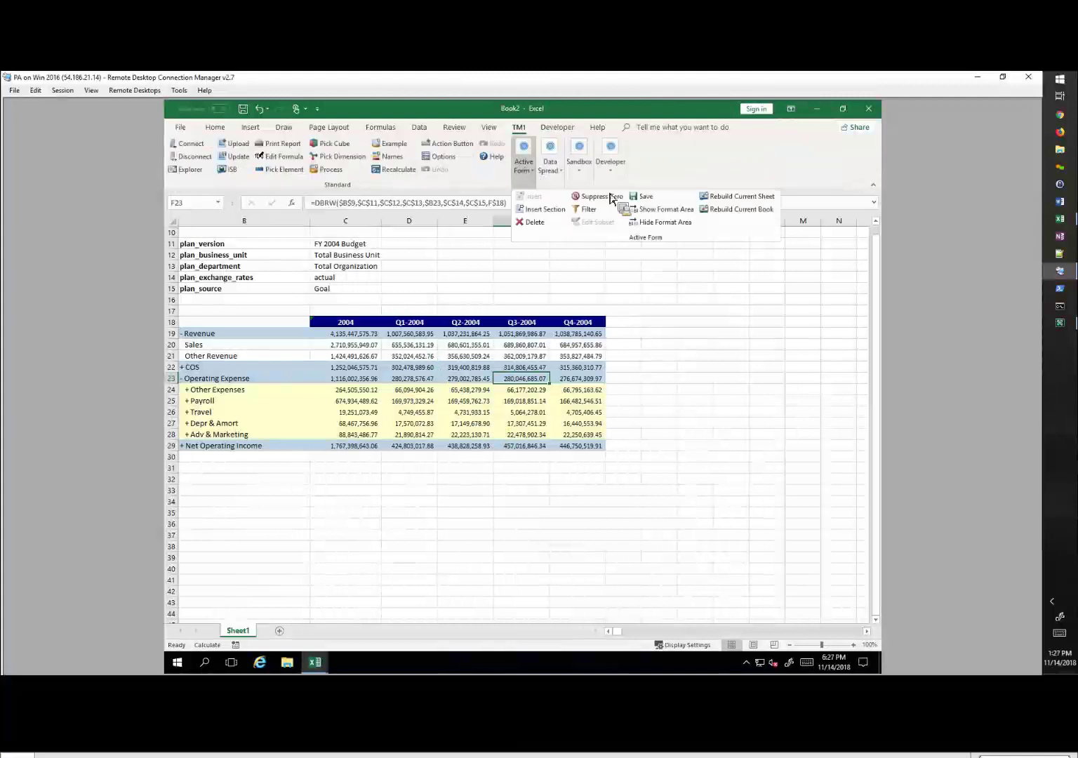
click(667, 208)
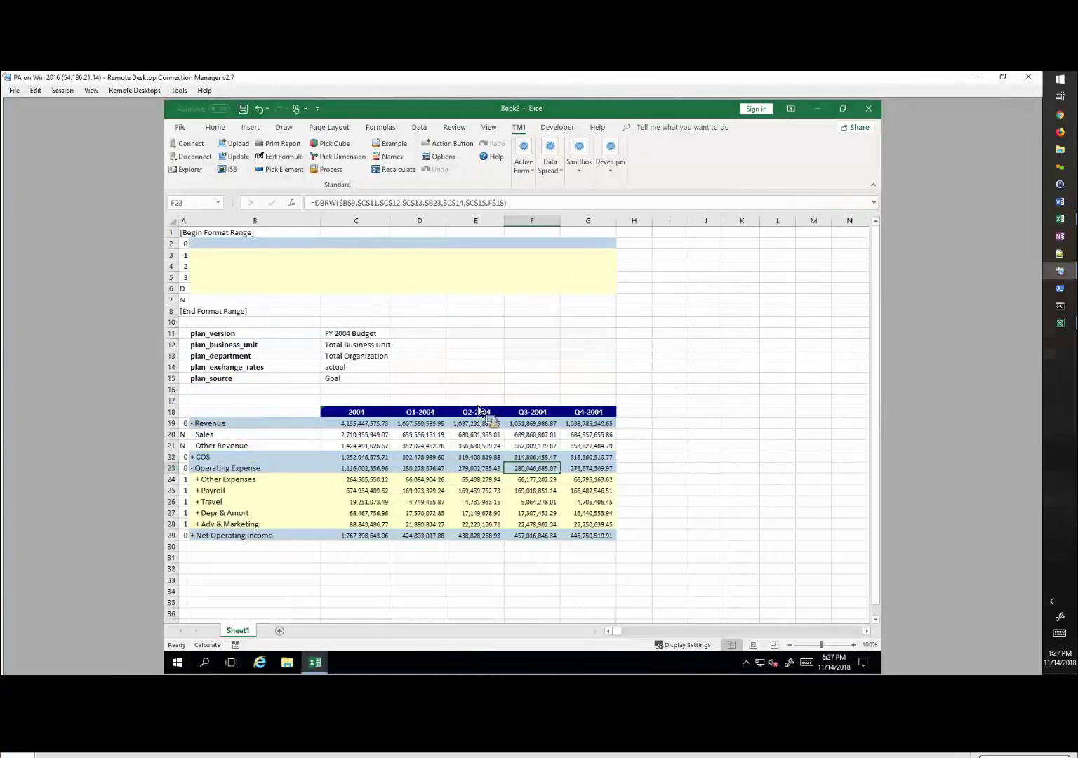
Step: Make the level 0 format row bold across columns B to G and rebuild the current sheet
drag(236, 248, 595, 251)
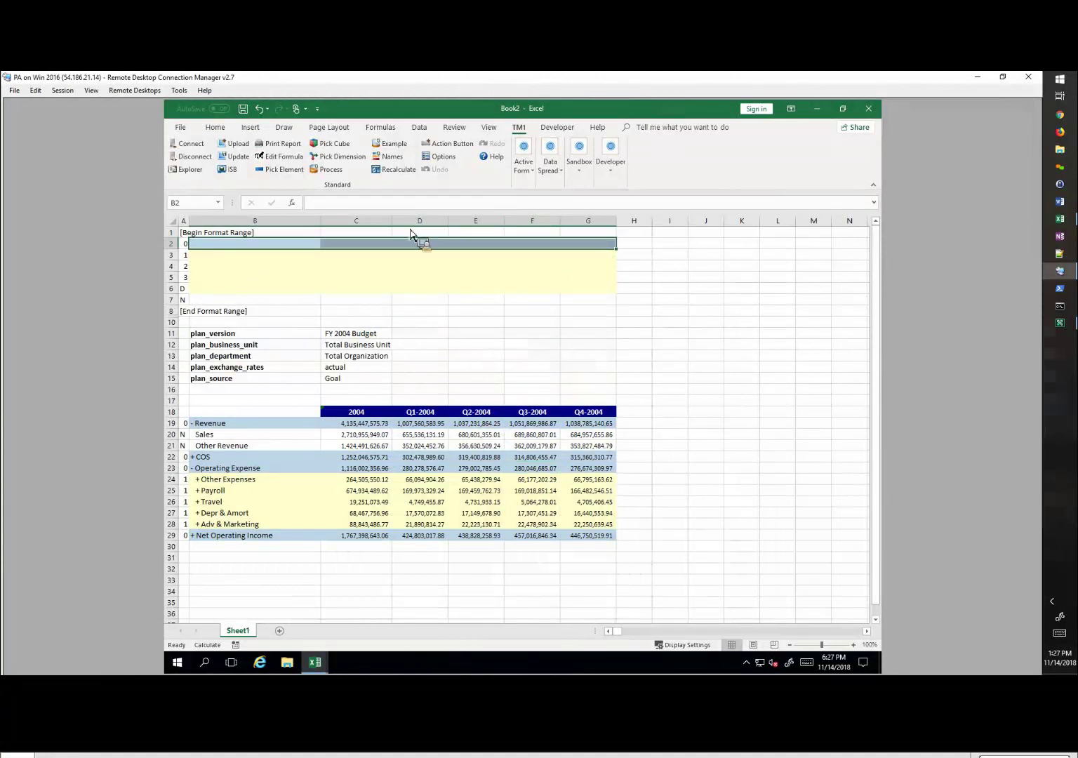
click(233, 144)
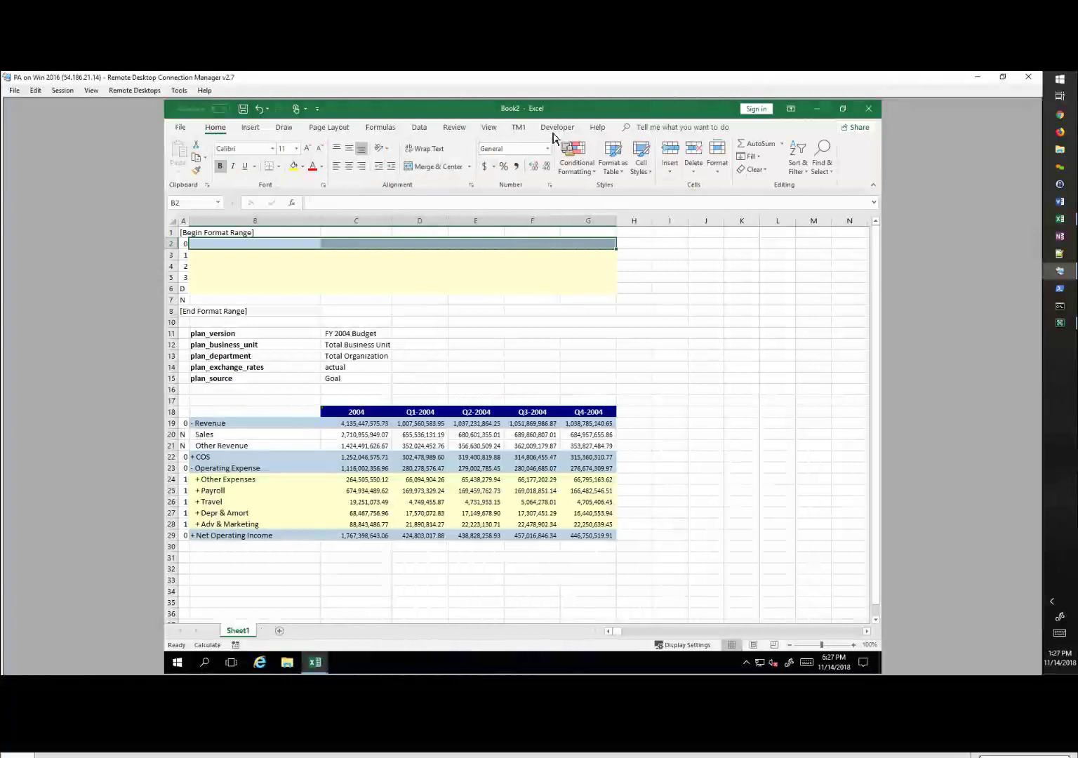
click(519, 129)
click(524, 165)
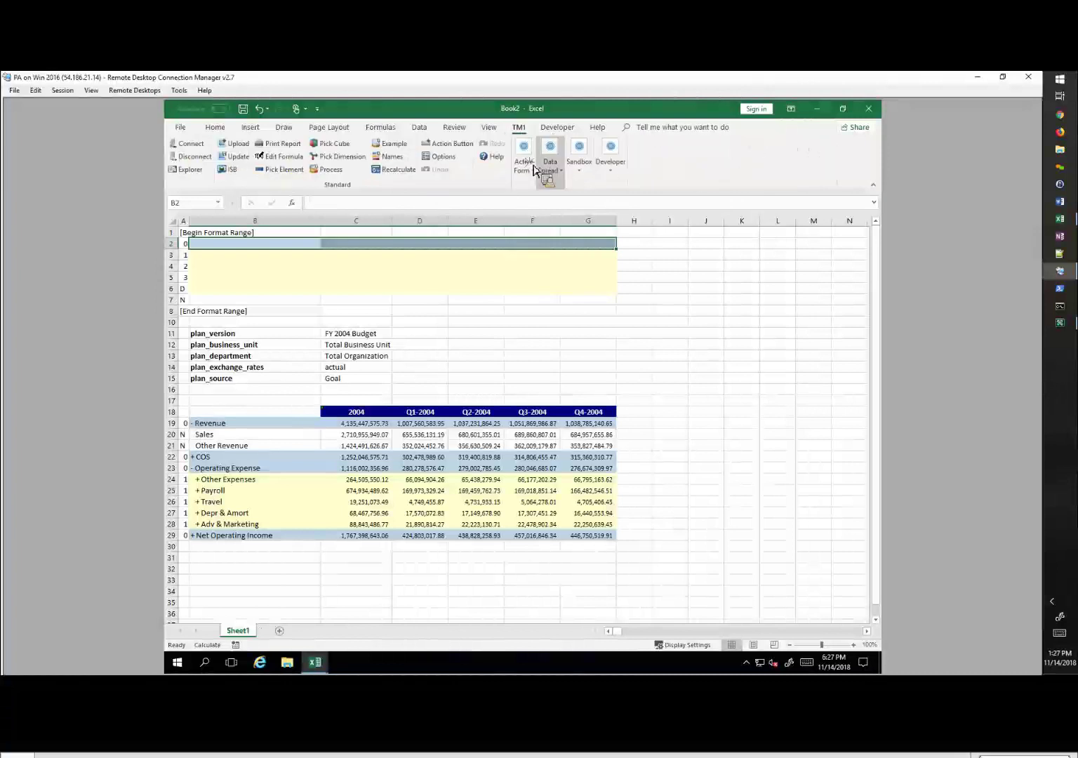
click(759, 199)
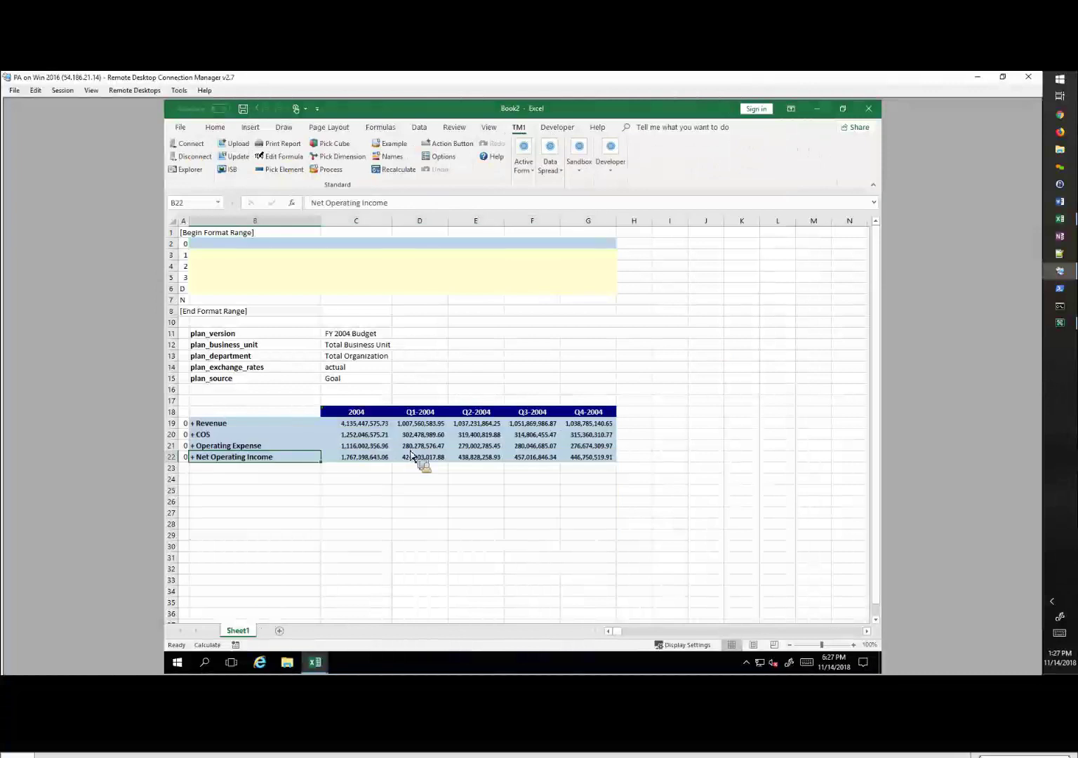
Step: Expand the Revenue row in the rebuilt form and hide the format area
double_click(212, 424)
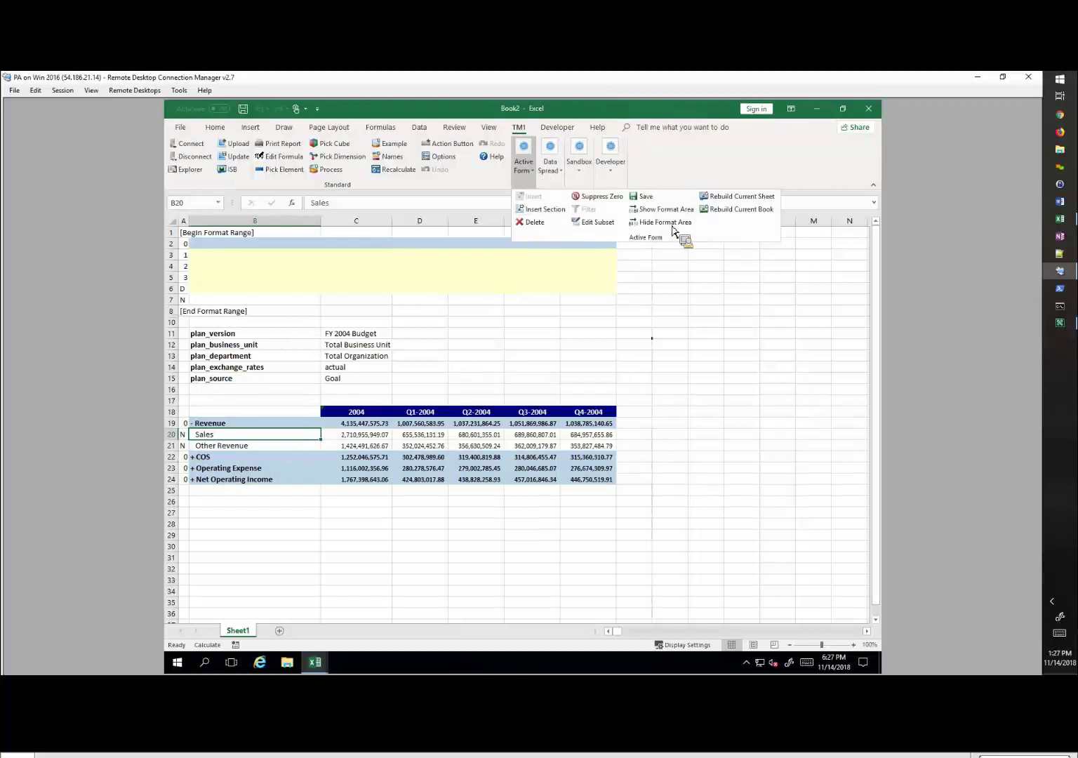
click(686, 224)
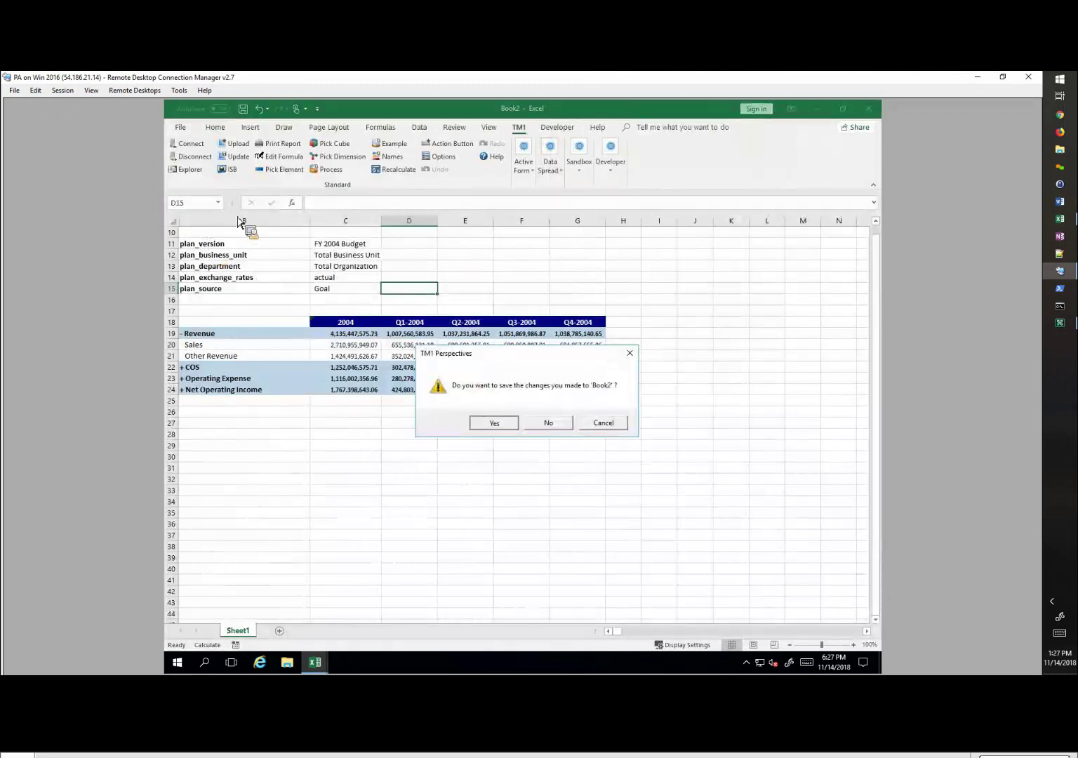
Step: Save the workbook as PAX Webinar Demo in the Work folder on the client's C drive
key(Return)
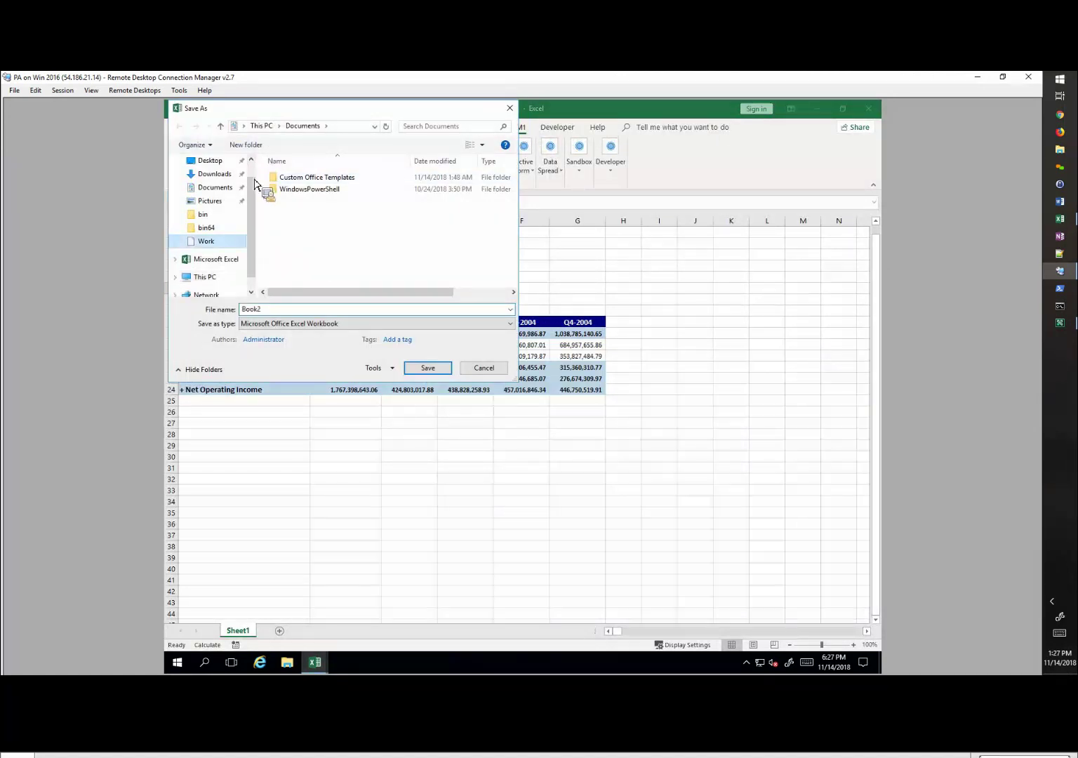
drag(255, 177, 659, 303)
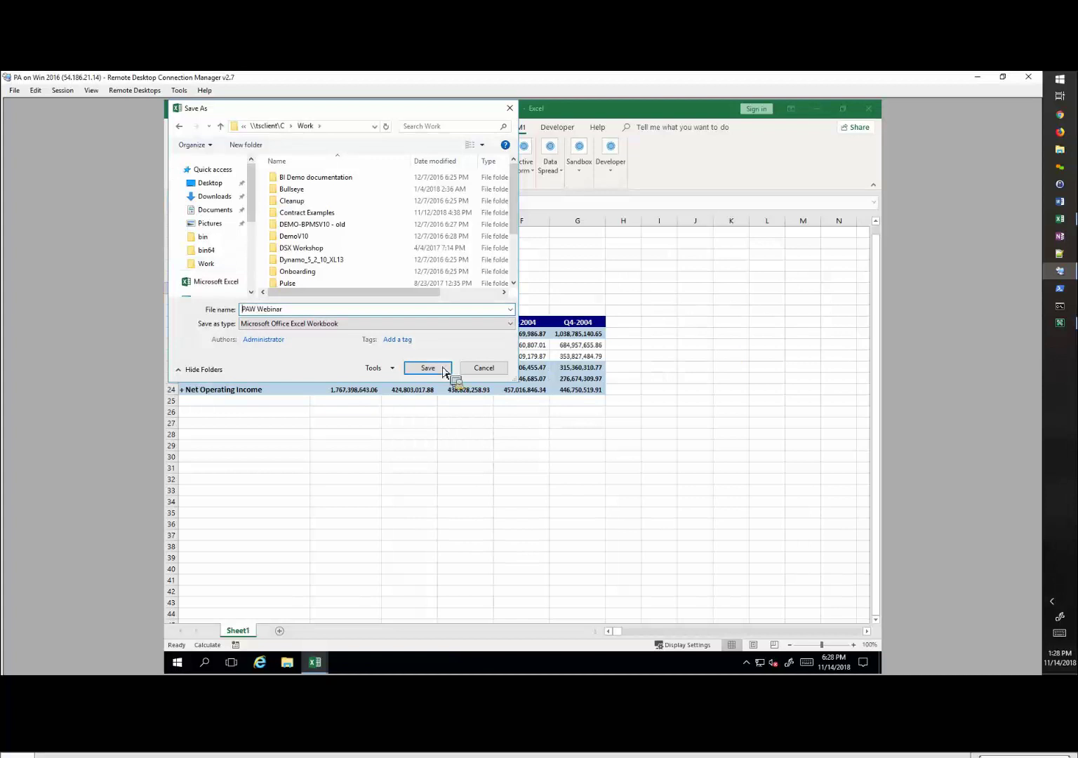
key(ctrl+a)
text(PAX Webinar De)
key(Return)
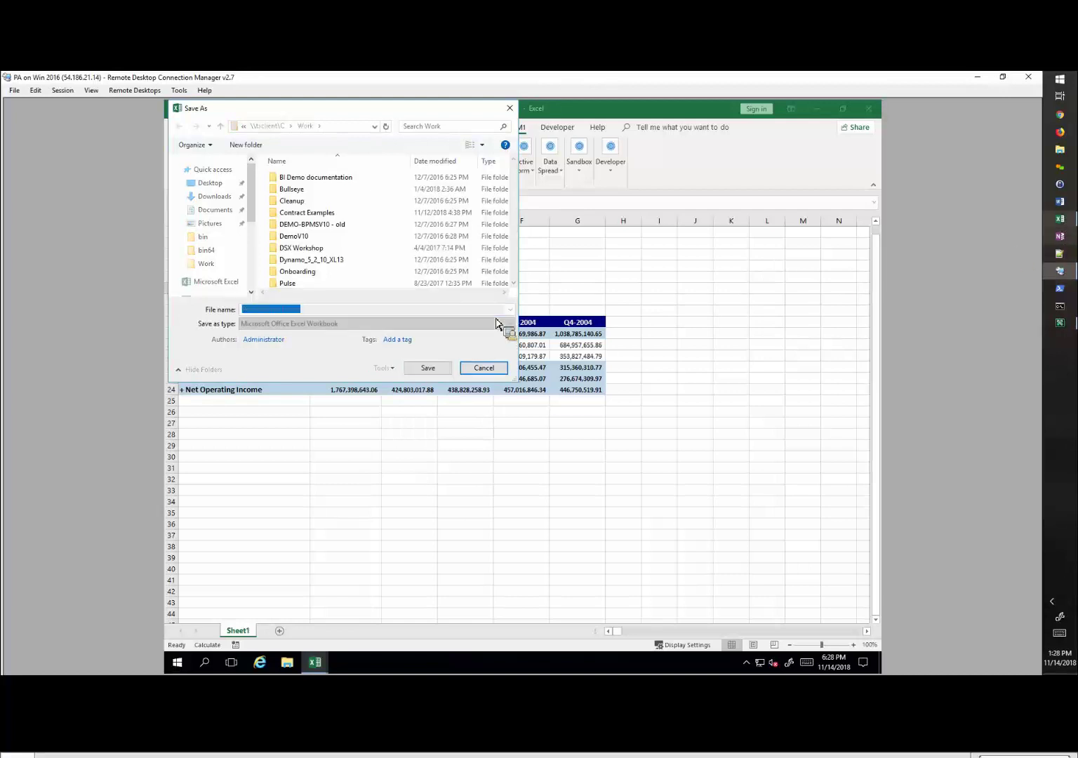
Step: Switch to the local Excel window that has the IBM Planning Analytics task pane
mouse_move(1060, 219)
click(982, 226)
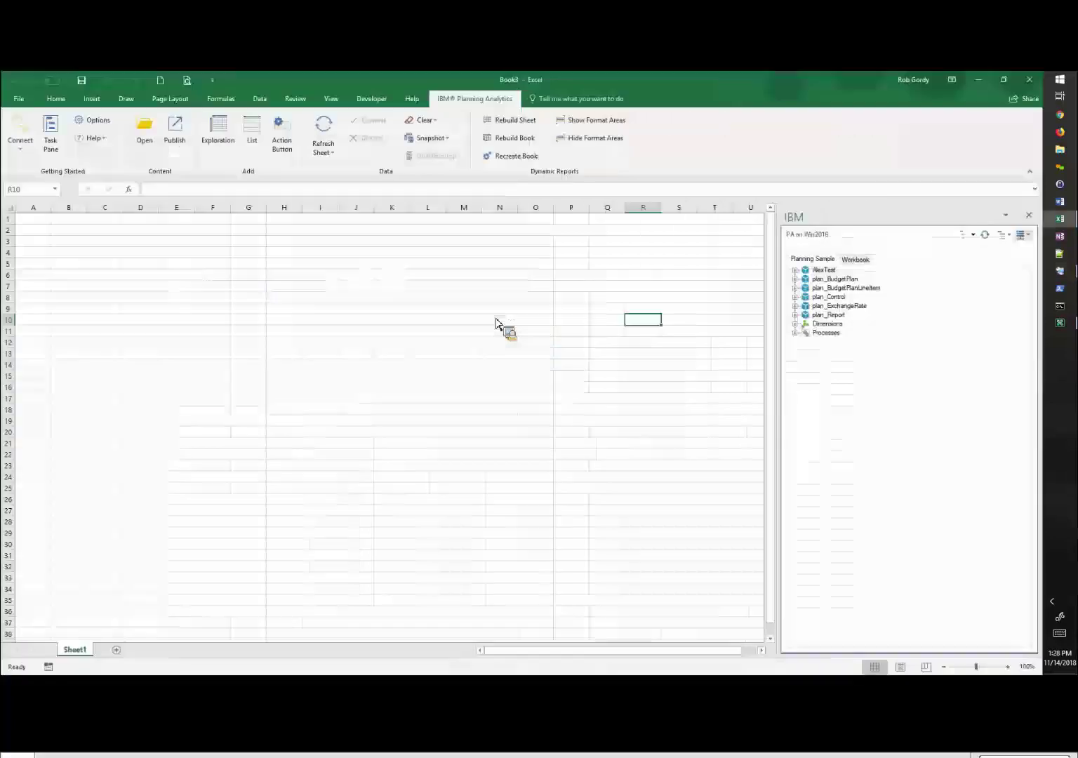
click(496, 323)
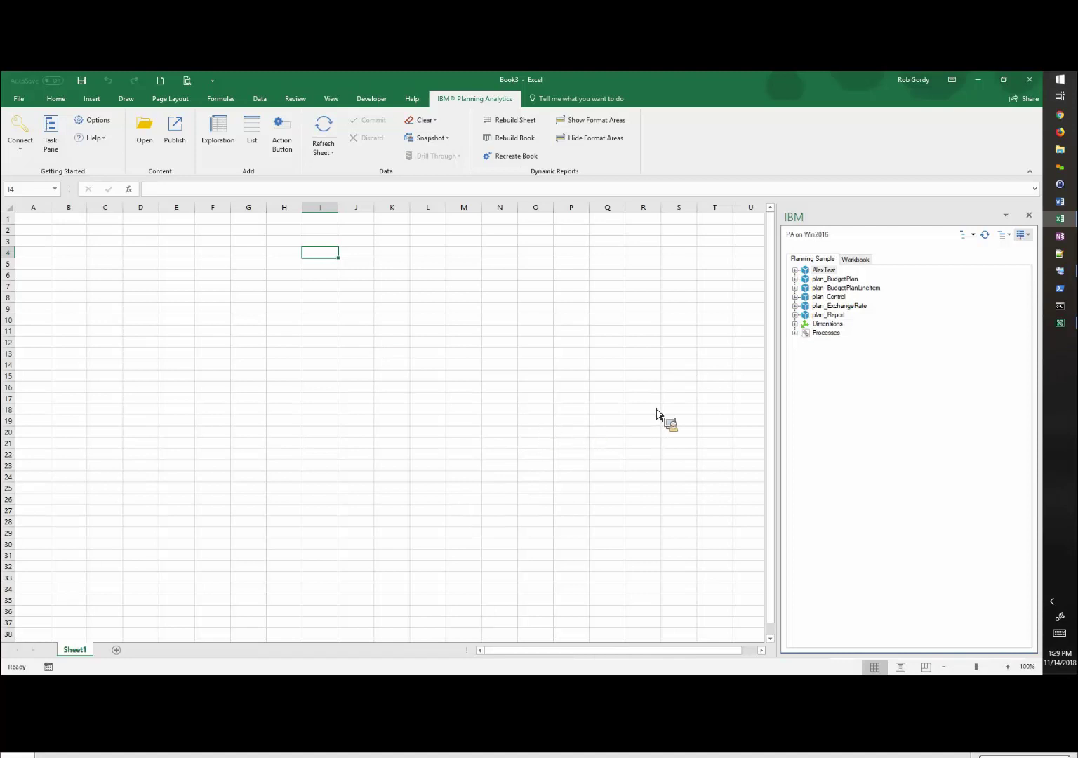
Step: Expand the plan_BudgetPlan cube in the Planning Sample tree, look through its public views, and collapse the view list
click(796, 280)
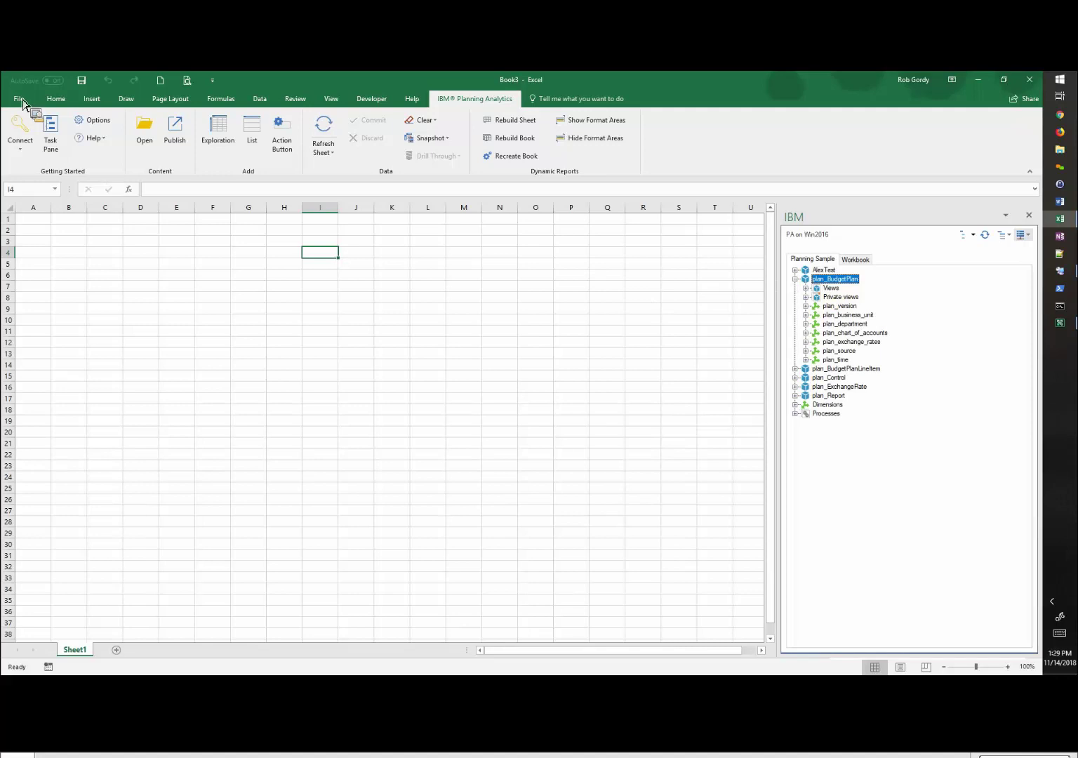
key(Down)
key(Right)
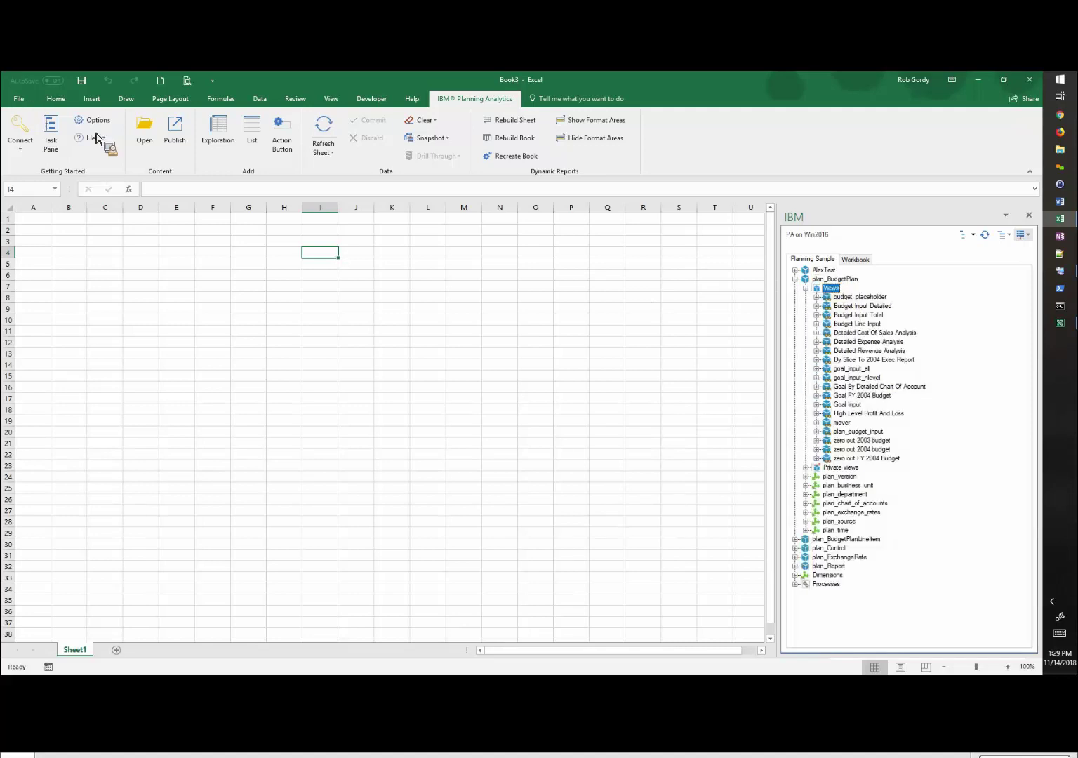
key(Left)
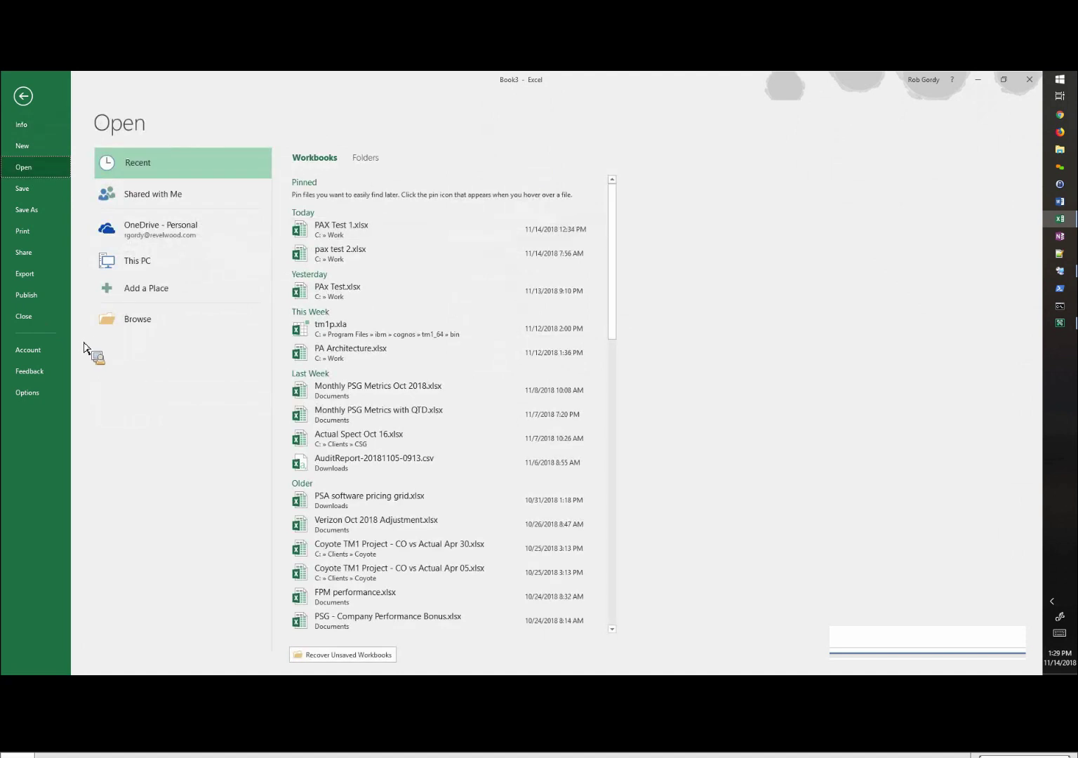
Step: Open PAX Webinar Demo.xls despite the file format mismatch
click(116, 317)
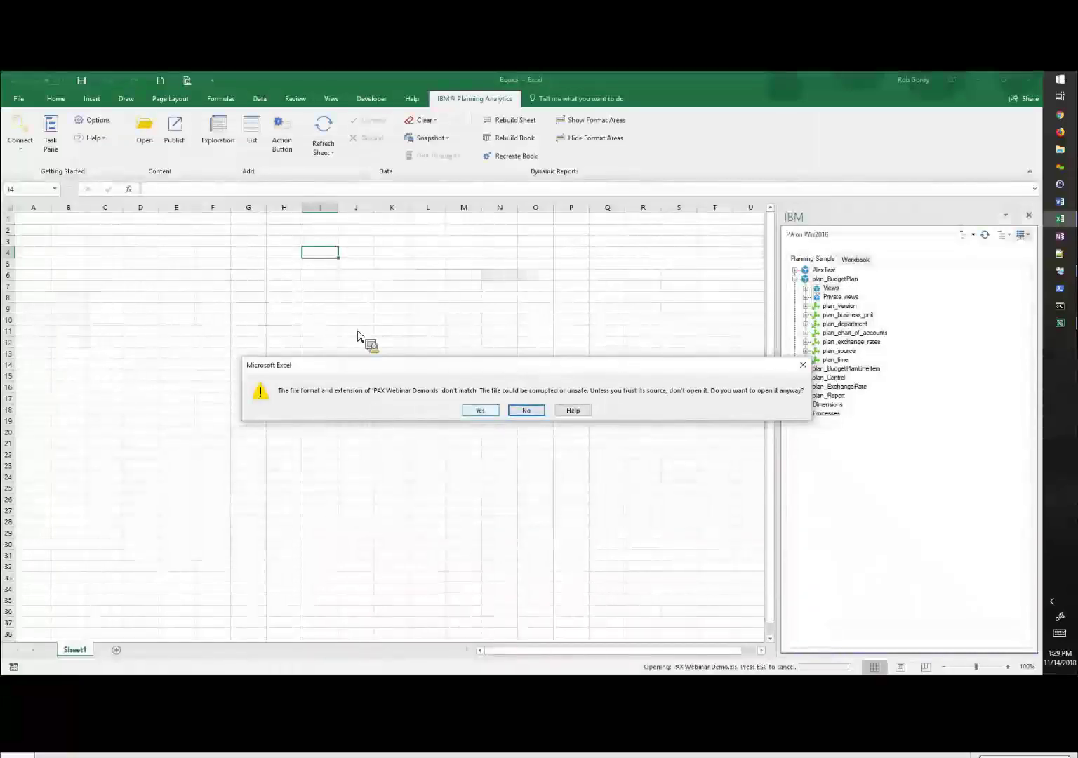
key(y)
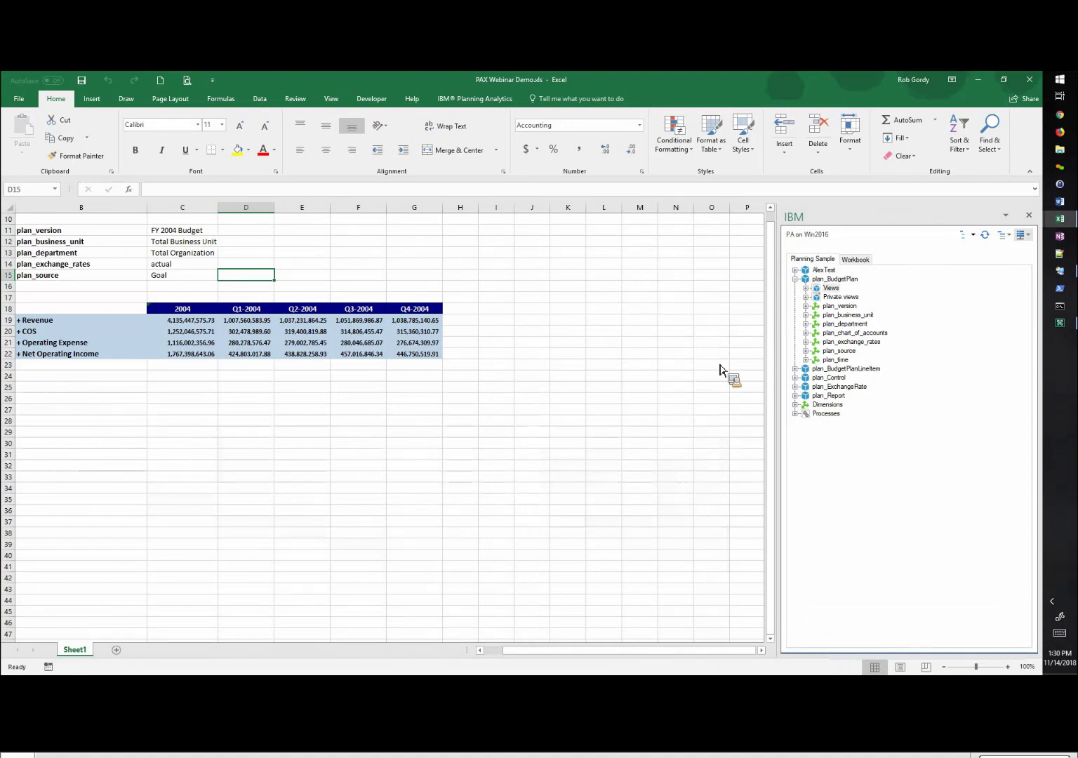
Step: Examine the formulas in the quarterly value cells of the Operating Expense and COS rows
key(Right)
key(Down)
key(Down)
key(Down)
key(Down)
key(Down)
key(Down)
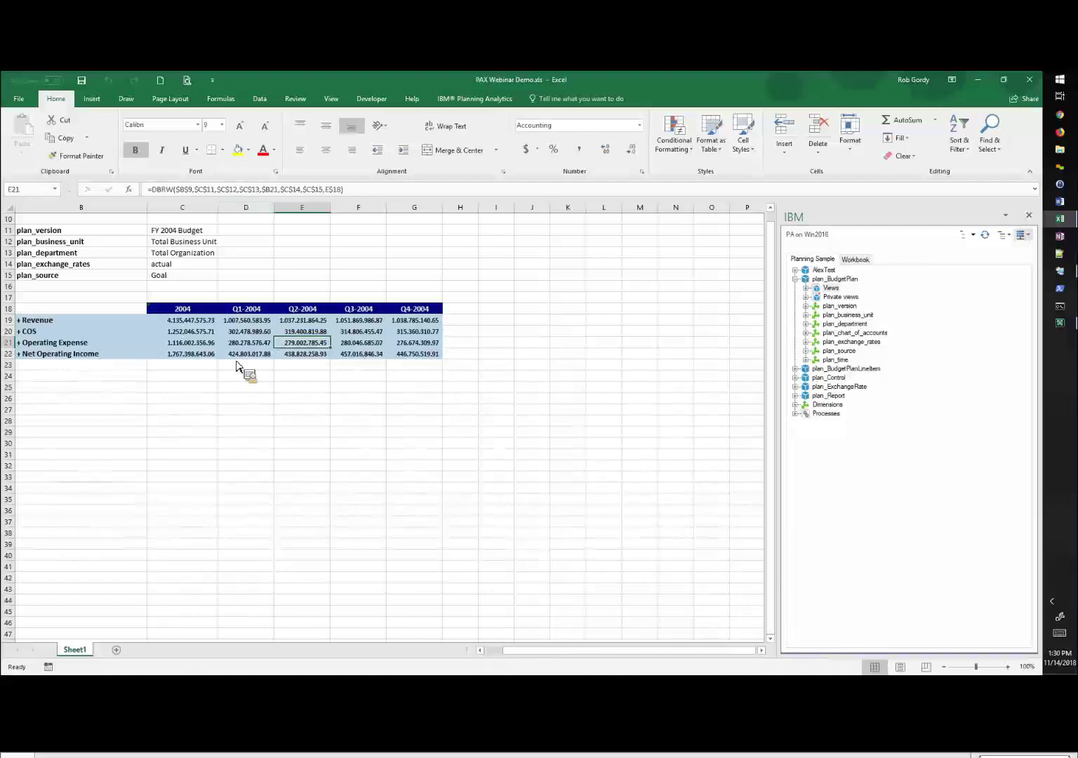
key(Up)
key(Right)
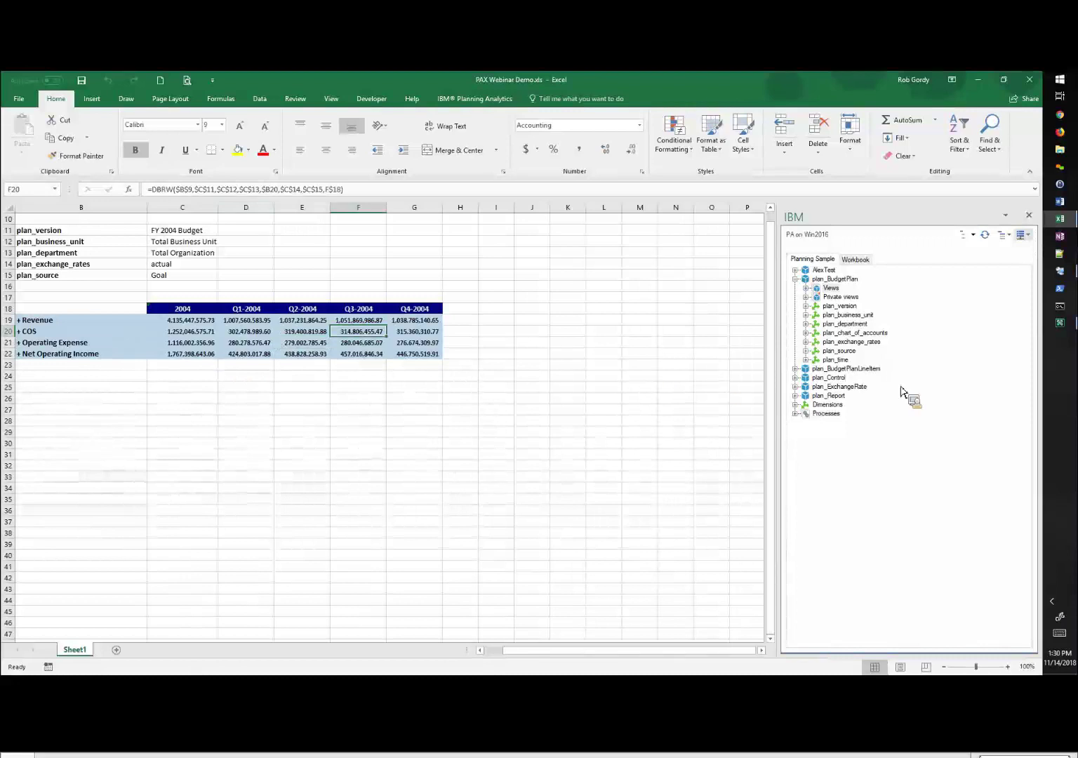
Step: Expand the COS and Operating Expense rows in the opened report
key(ctrl+Left)
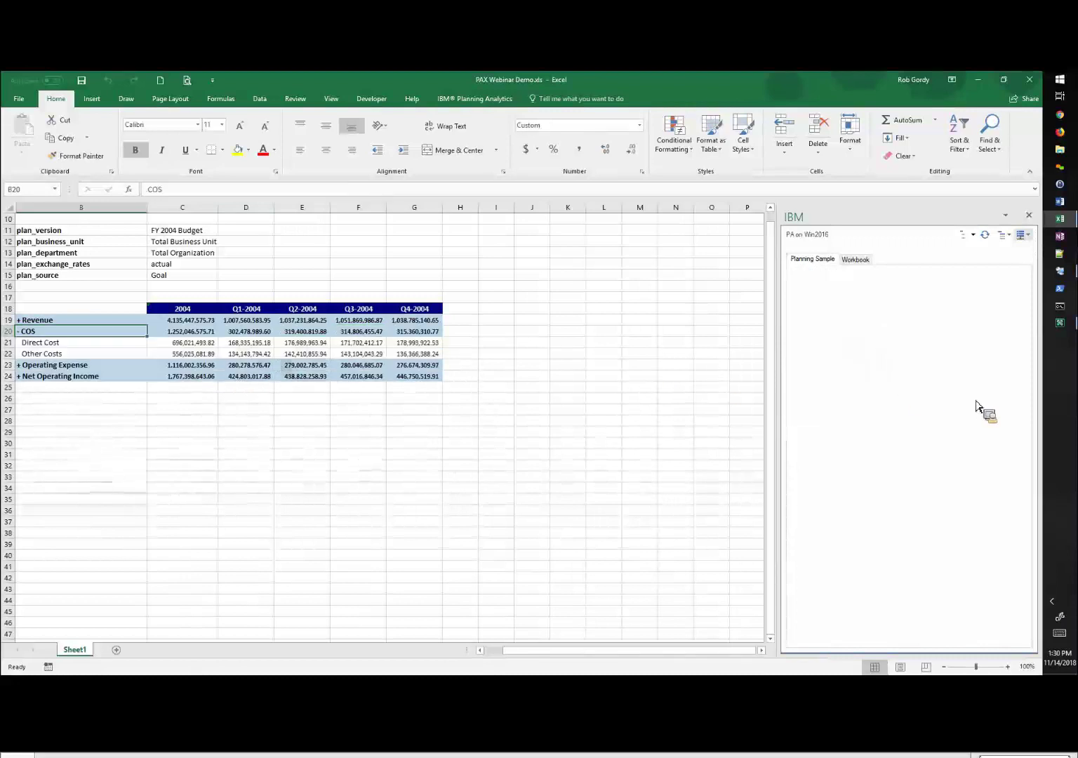
key(Down)
key(Down)
key(Down)
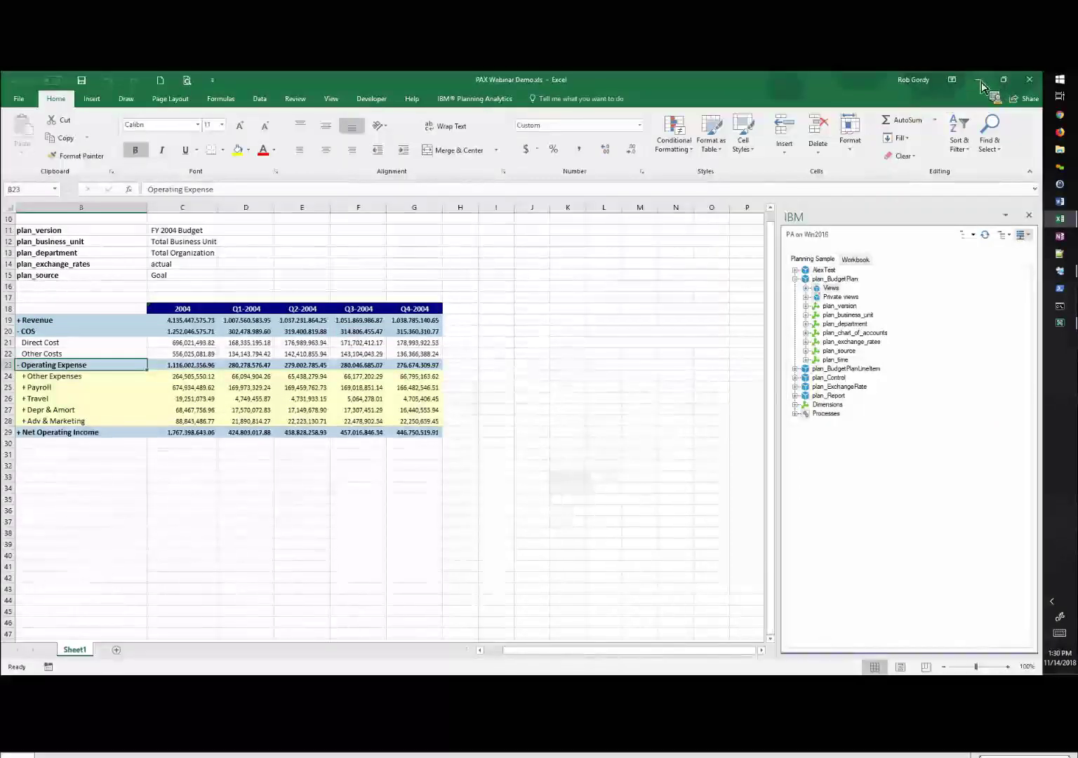
drag(1064, 334, 725, 332)
drag(1067, 332, 944, 577)
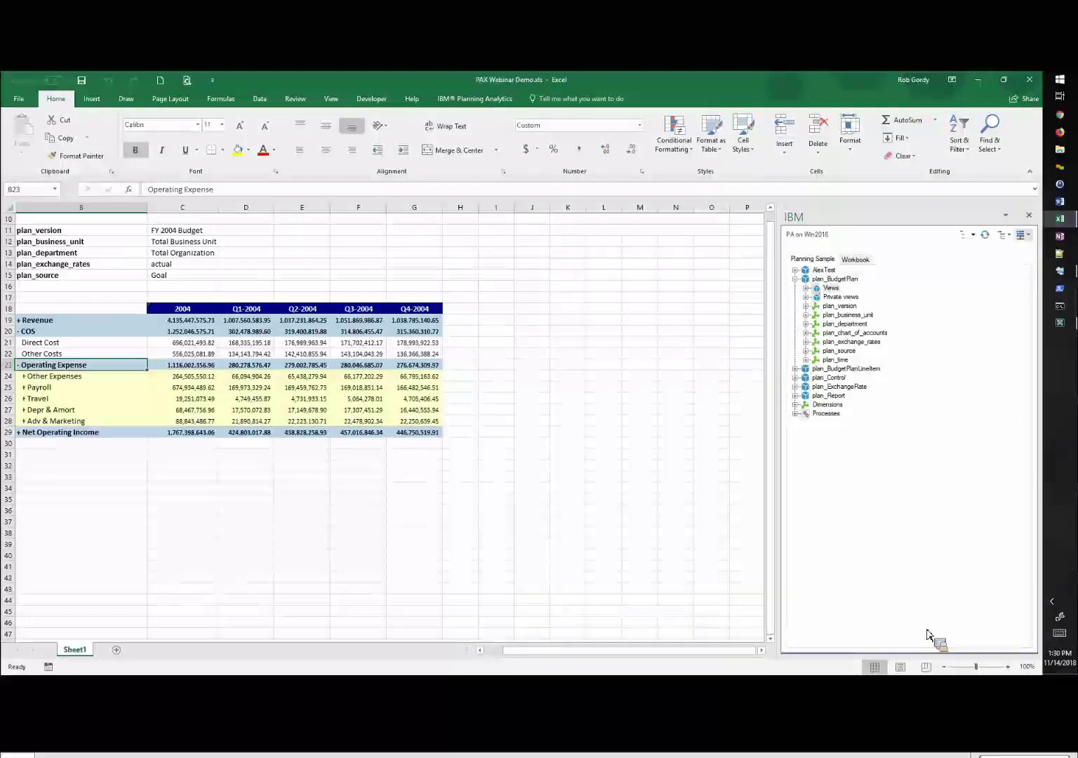